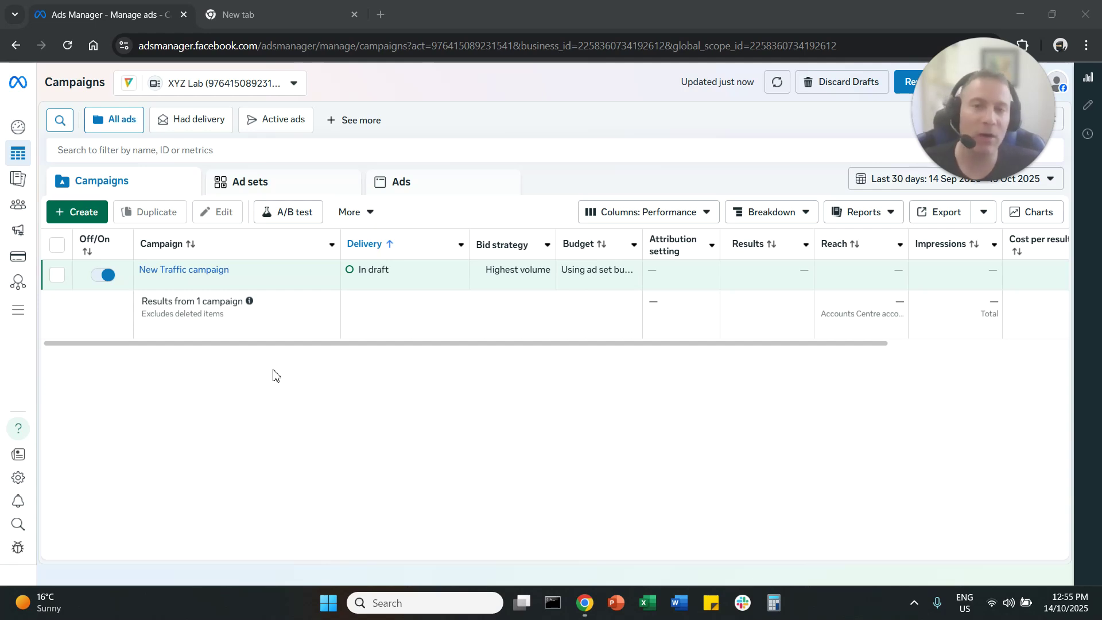
Step: From the Ads list, open the first 'New Traffic ad – Copy' draft in the ad editor
{"action": "left_click", "coordinate": [458, 187]}
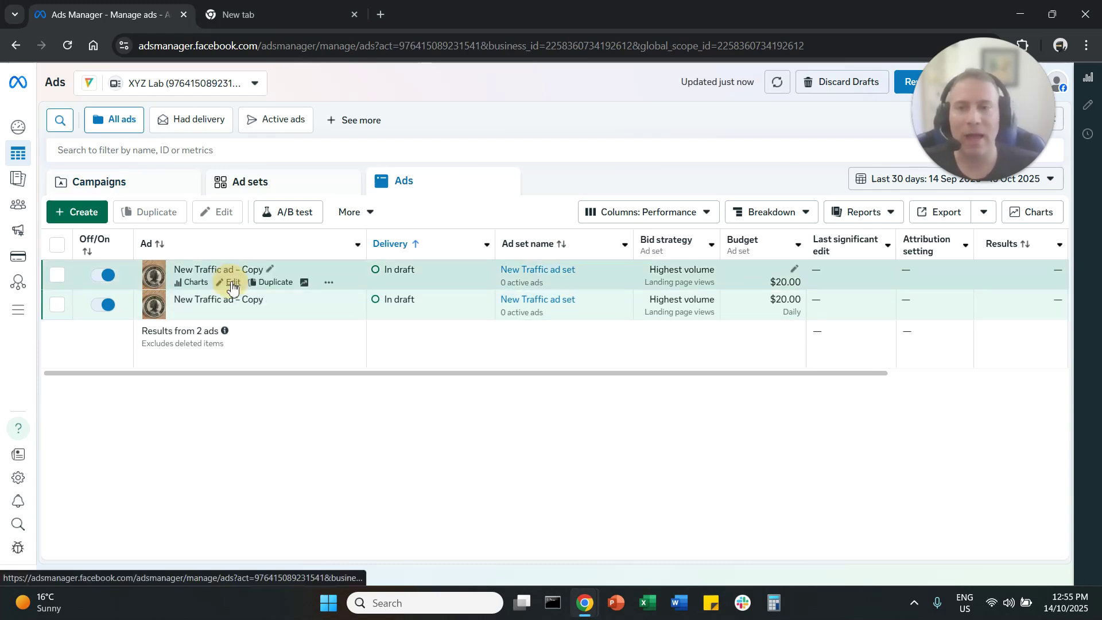
{"action": "left_click", "coordinate": [233, 281]}
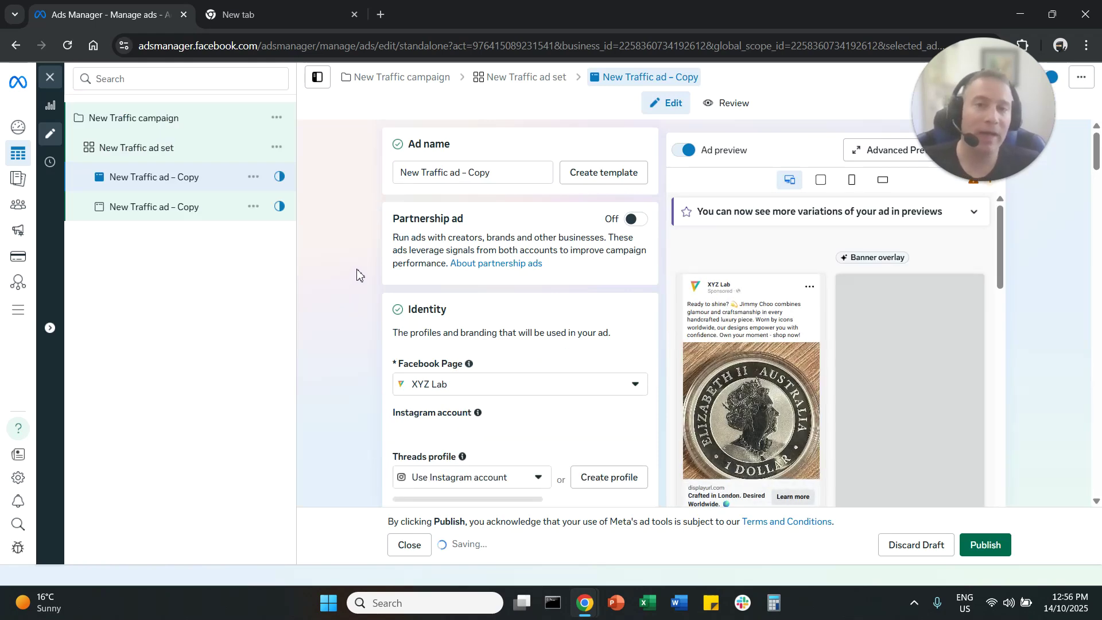
Step: Scroll to the Advantage+ creative enhancements (5/9) section and open its Advanced preview
{"action": "scroll", "coordinate": [353, 286], "scroll_direction": "down", "scroll_amount": 8}
{"action": "scroll", "coordinate": [353, 286], "scroll_direction": "down", "scroll_amount": 5}
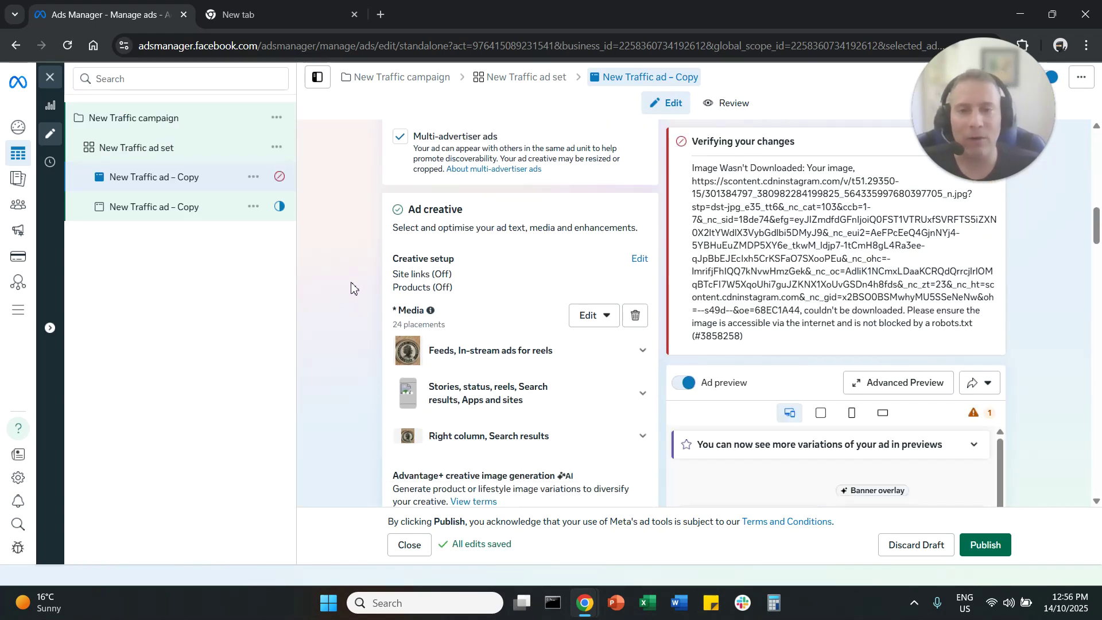
{"action": "scroll", "coordinate": [353, 286], "scroll_direction": "down", "scroll_amount": 7}
{"action": "scroll", "coordinate": [351, 287], "scroll_direction": "down", "scroll_amount": 12}
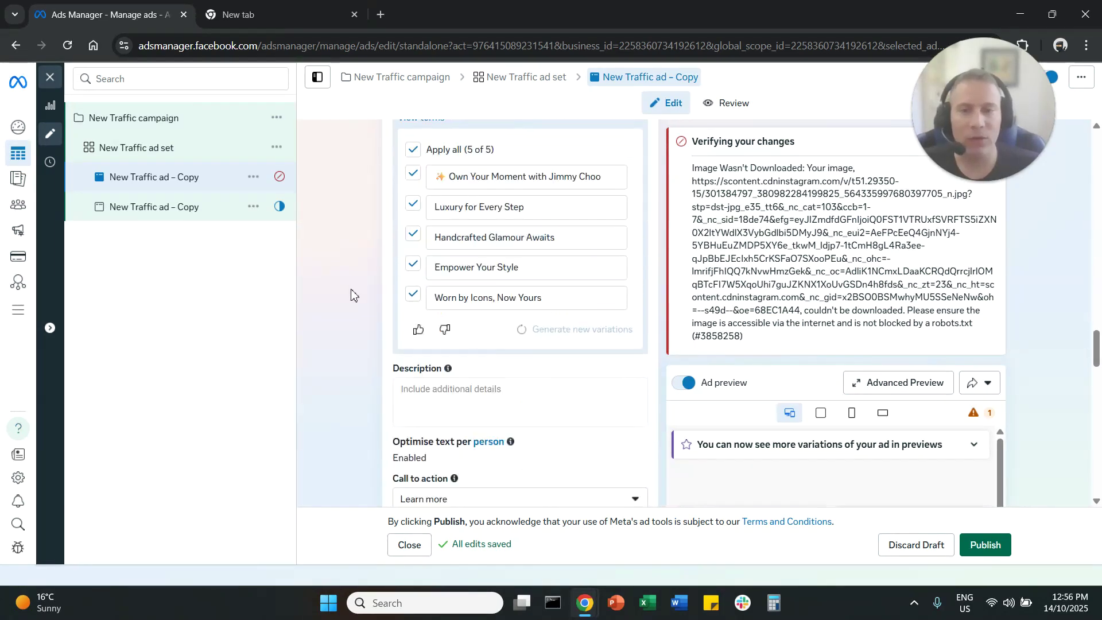
{"action": "scroll", "coordinate": [352, 295], "scroll_direction": "down", "scroll_amount": 10}
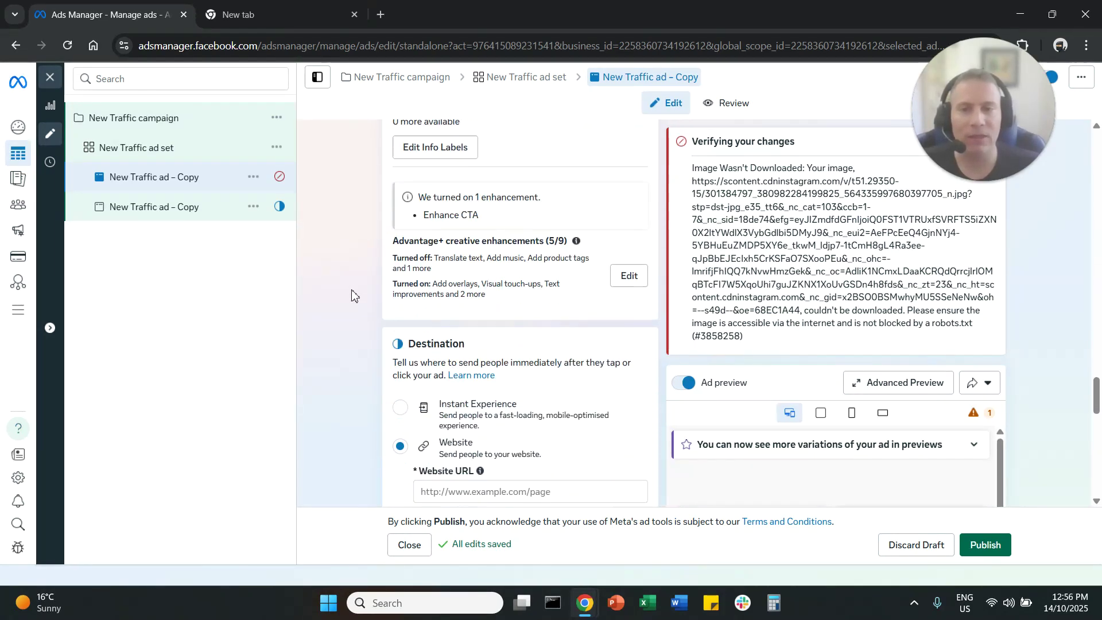
{"action": "left_click_drag", "start_coordinate": [401, 237], "coordinate": [567, 237]}
{"action": "left_click", "coordinate": [548, 237]}
{"action": "triple_click", "coordinate": [548, 237]}
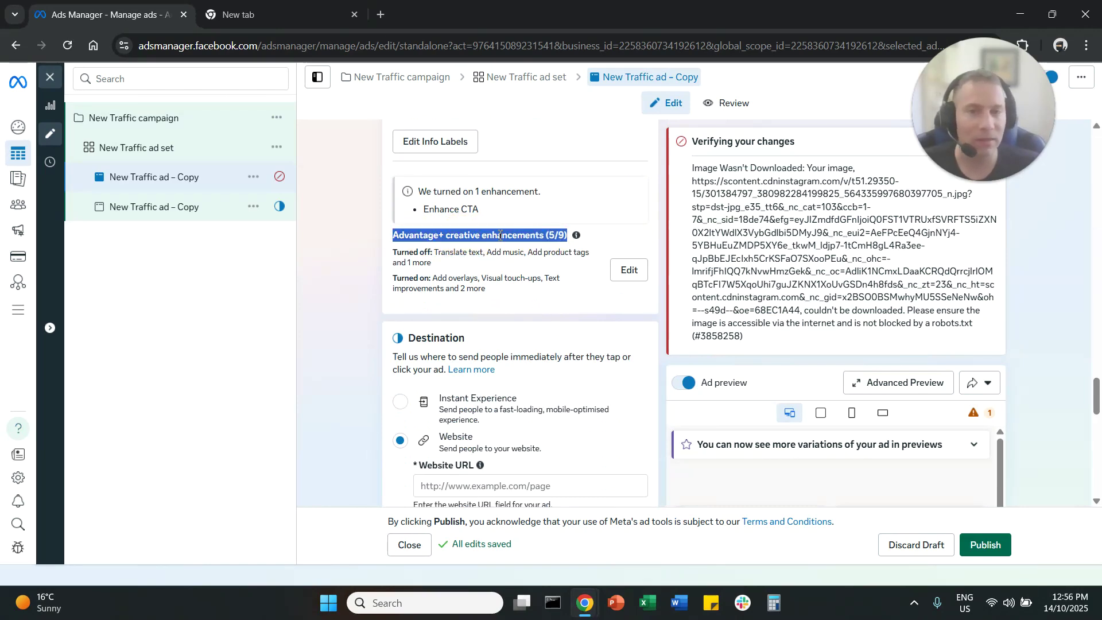
{"action": "left_click", "coordinate": [498, 241]}
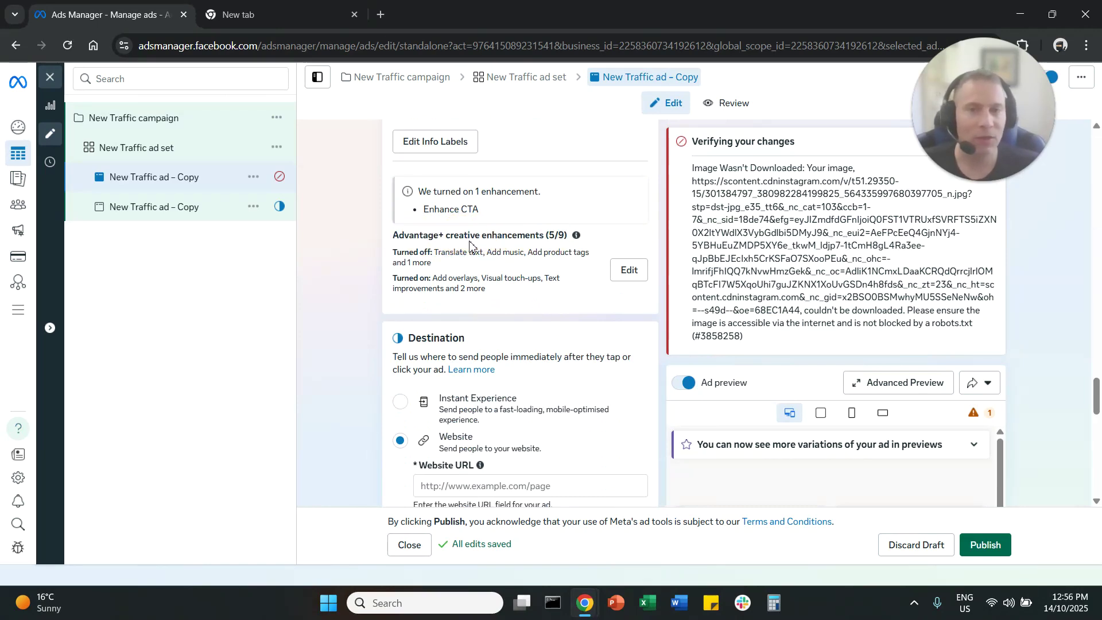
{"action": "left_click", "coordinate": [629, 270]}
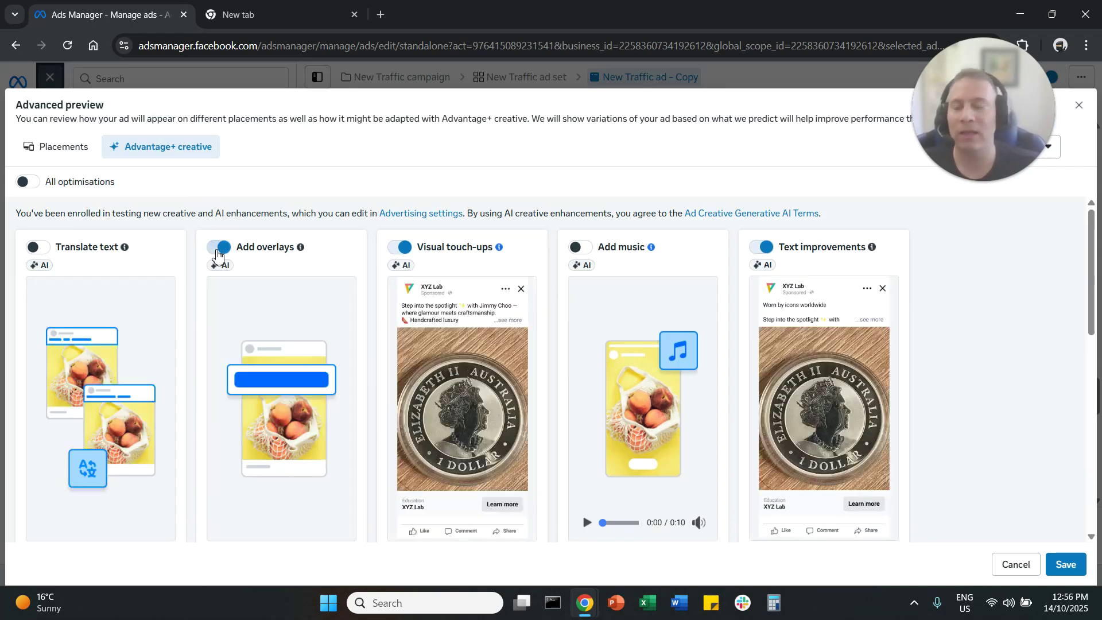
{"action": "left_click", "coordinate": [99, 250]}
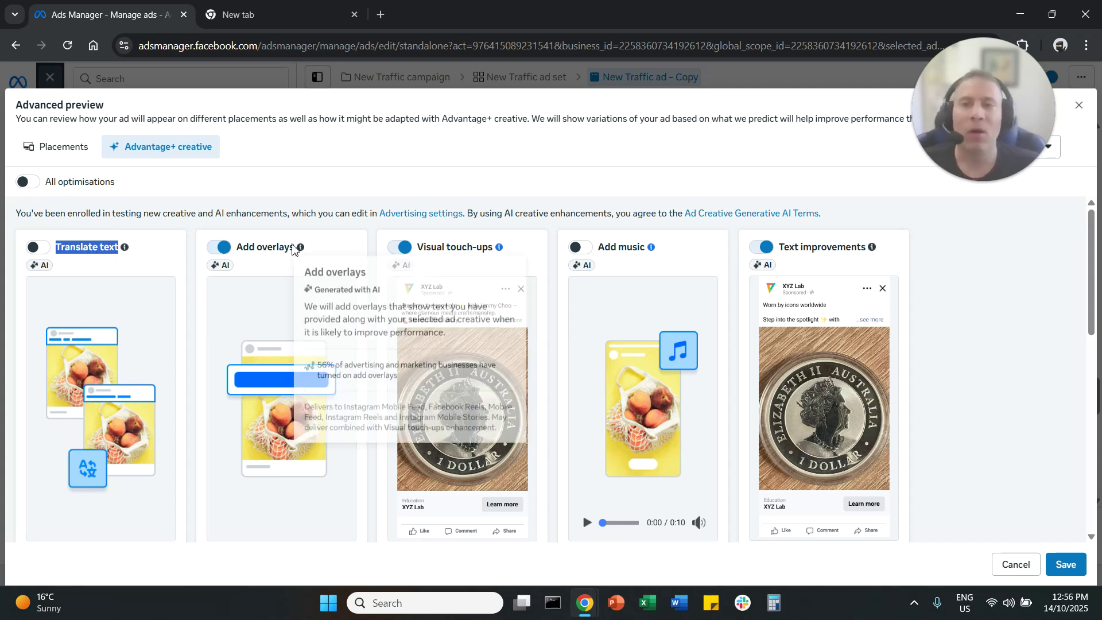
{"action": "triple_click", "coordinate": [270, 249]}
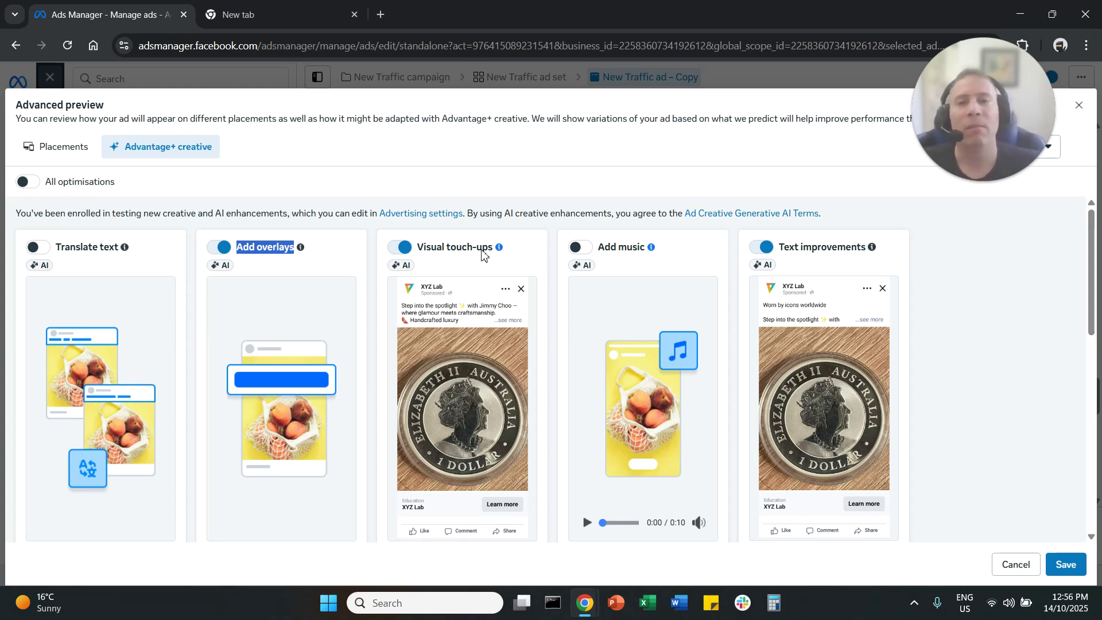
{"action": "double_click", "coordinate": [630, 248]}
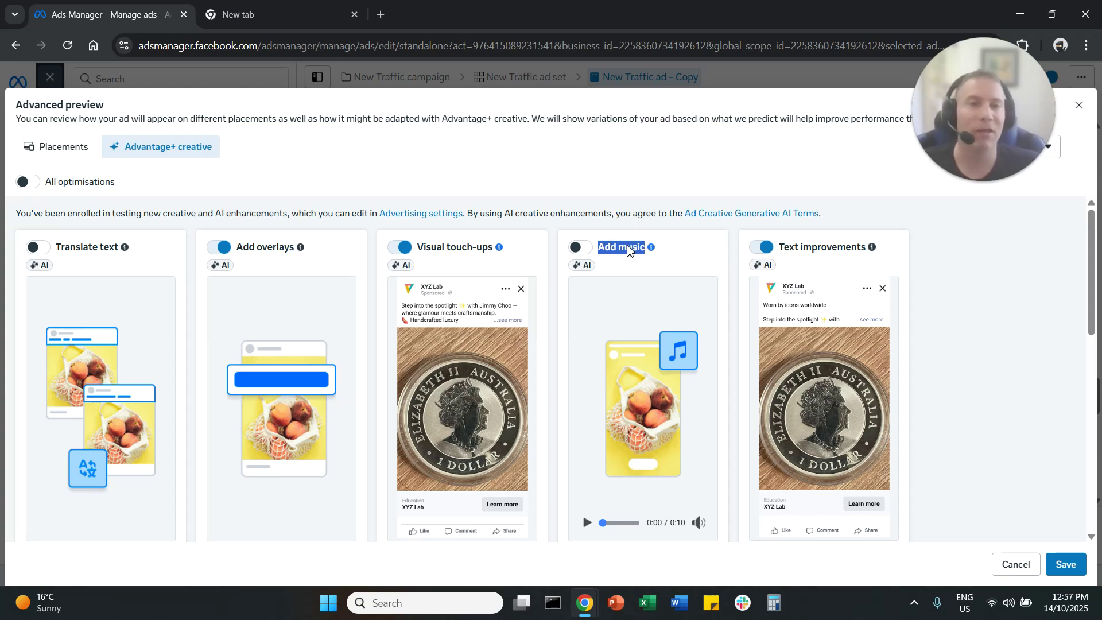
{"action": "left_click_drag", "start_coordinate": [784, 247], "coordinate": [936, 254]}
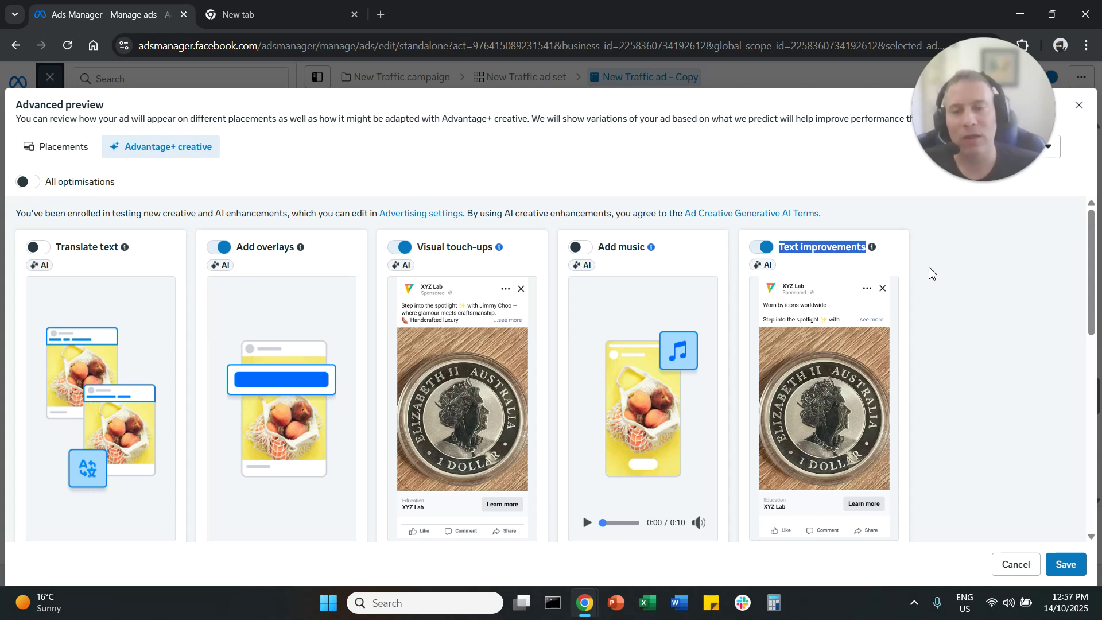
Step: Review the Add animation, Add product tags, Enhance CTA and Flex media enhancement cards
{"action": "scroll", "coordinate": [932, 274], "scroll_direction": "down", "scroll_amount": 5}
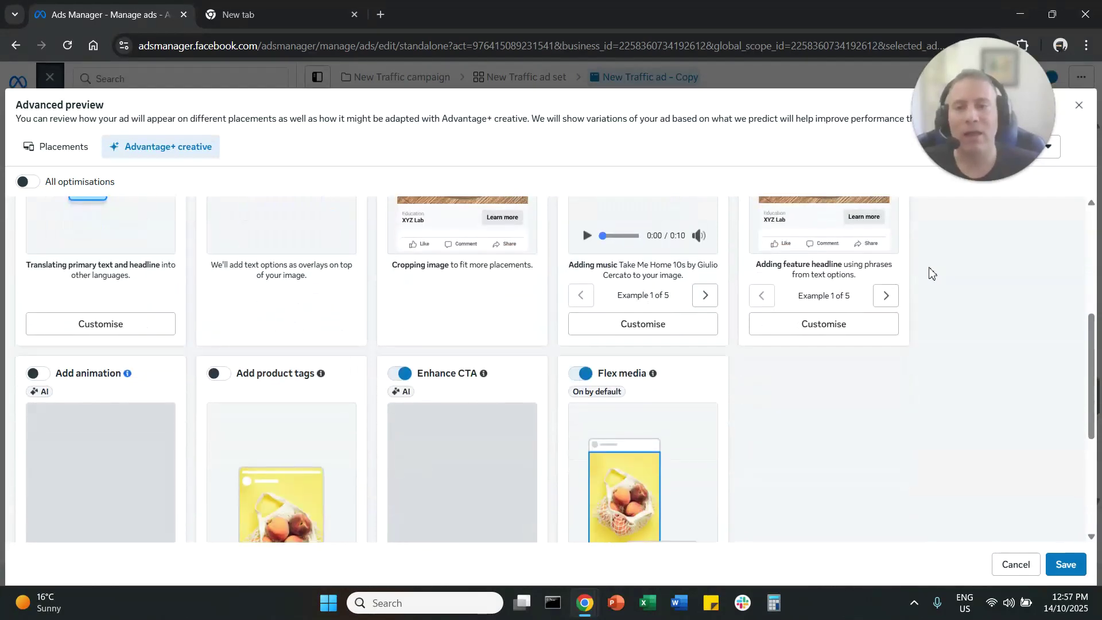
{"action": "scroll", "coordinate": [428, 318], "scroll_direction": "down", "scroll_amount": 1}
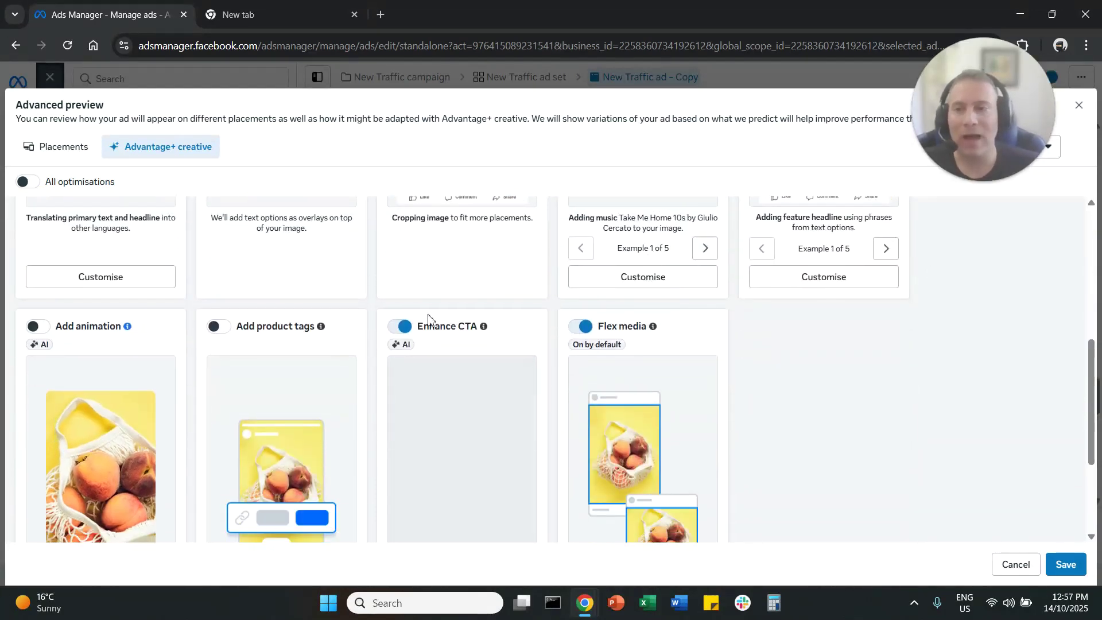
{"action": "triple_click", "coordinate": [102, 302]}
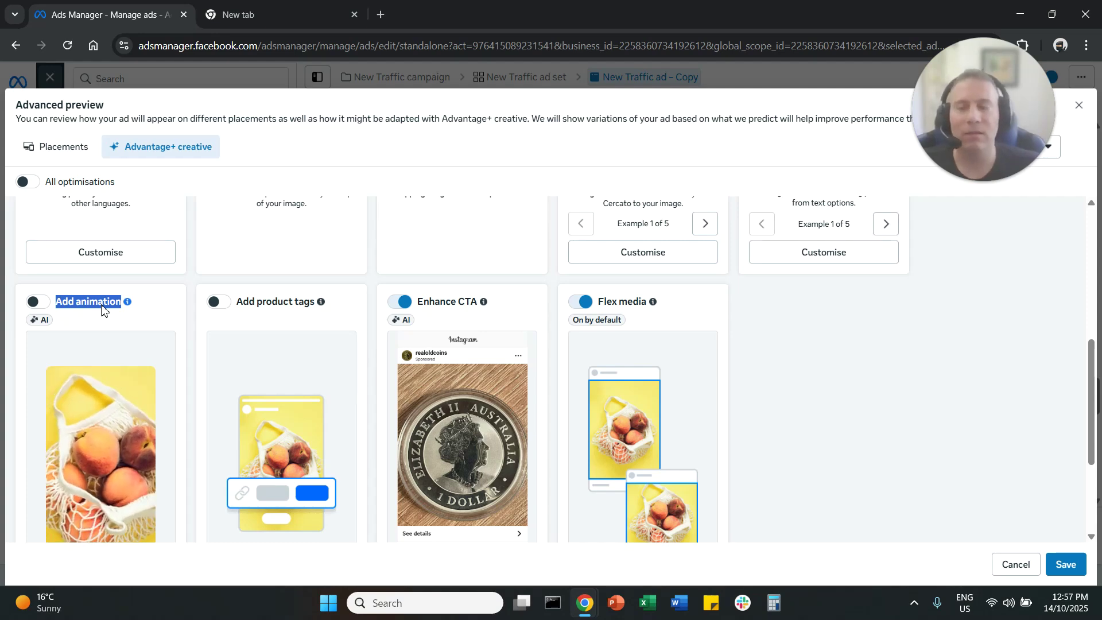
{"action": "triple_click", "coordinate": [281, 312]}
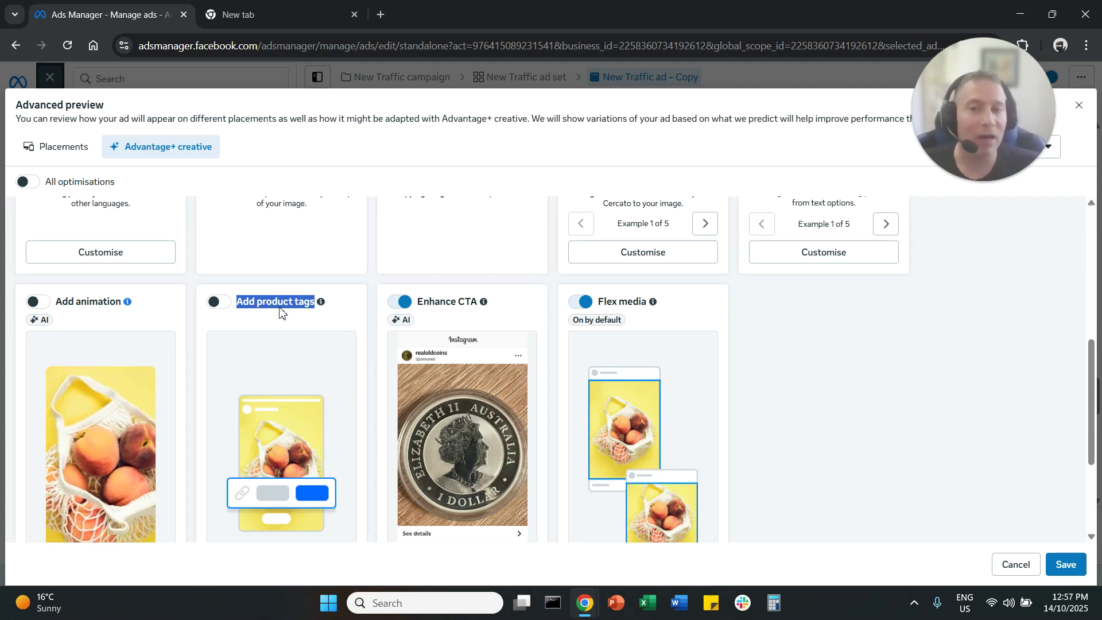
{"action": "scroll", "coordinate": [279, 312], "scroll_direction": "down", "scroll_amount": 1}
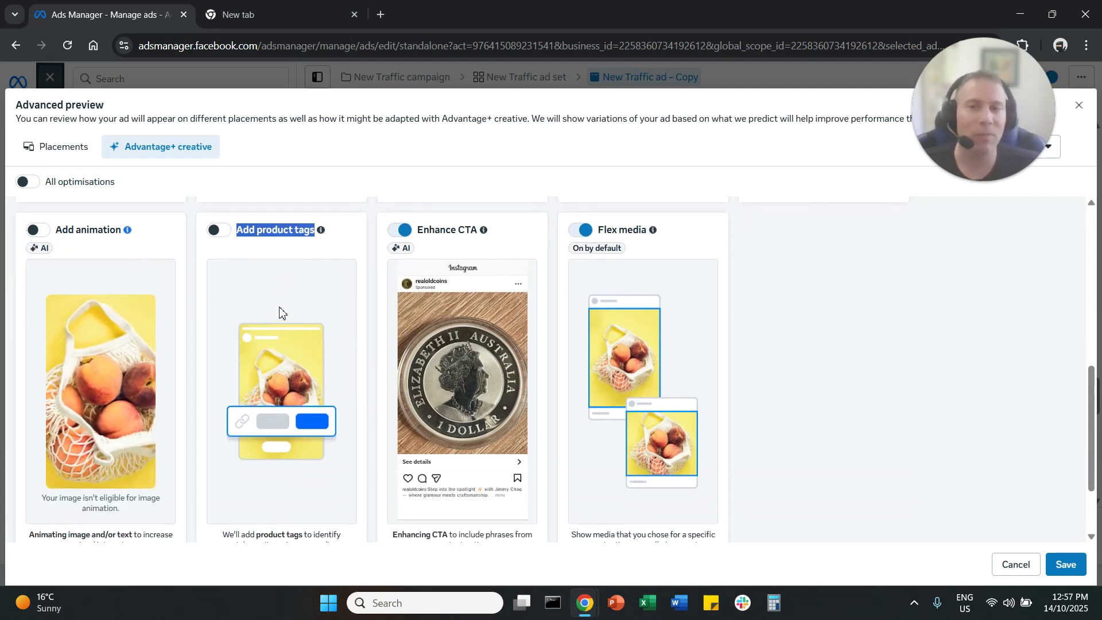
{"action": "triple_click", "coordinate": [462, 230]}
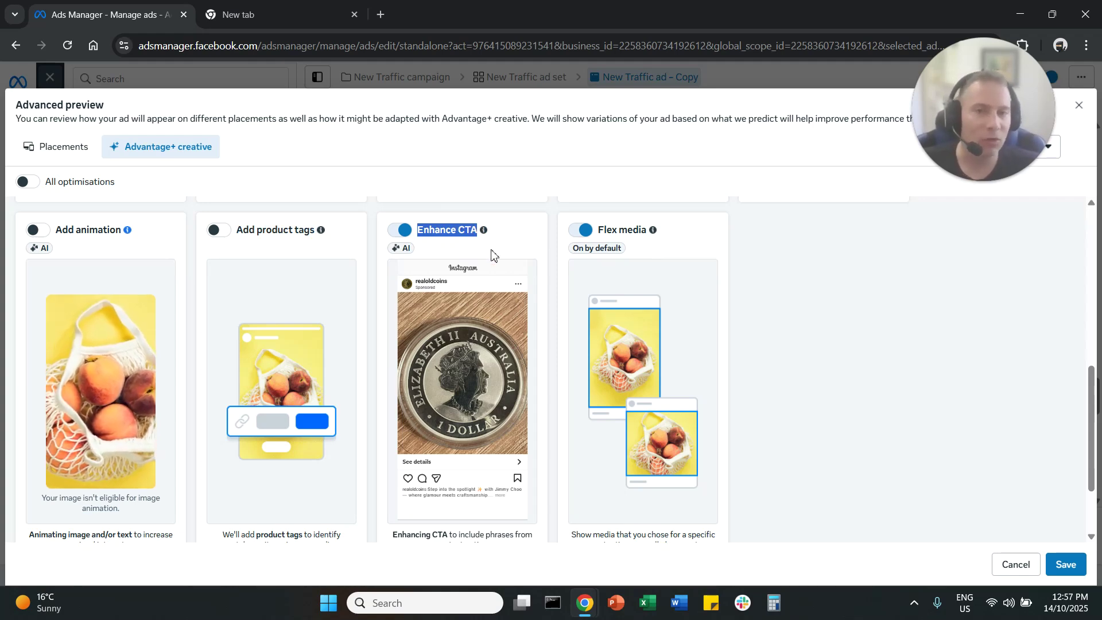
{"action": "scroll", "coordinate": [523, 243], "scroll_direction": "down", "scroll_amount": 1}
{"action": "scroll", "coordinate": [522, 243], "scroll_direction": "up", "scroll_amount": 1}
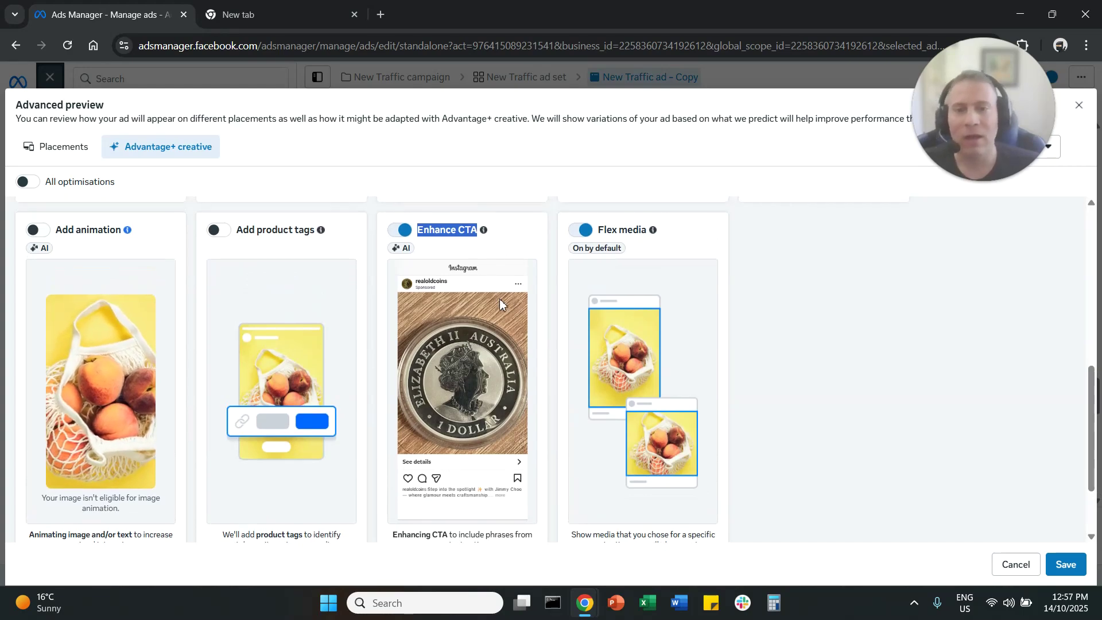
{"action": "scroll", "coordinate": [500, 298], "scroll_direction": "down", "scroll_amount": 3}
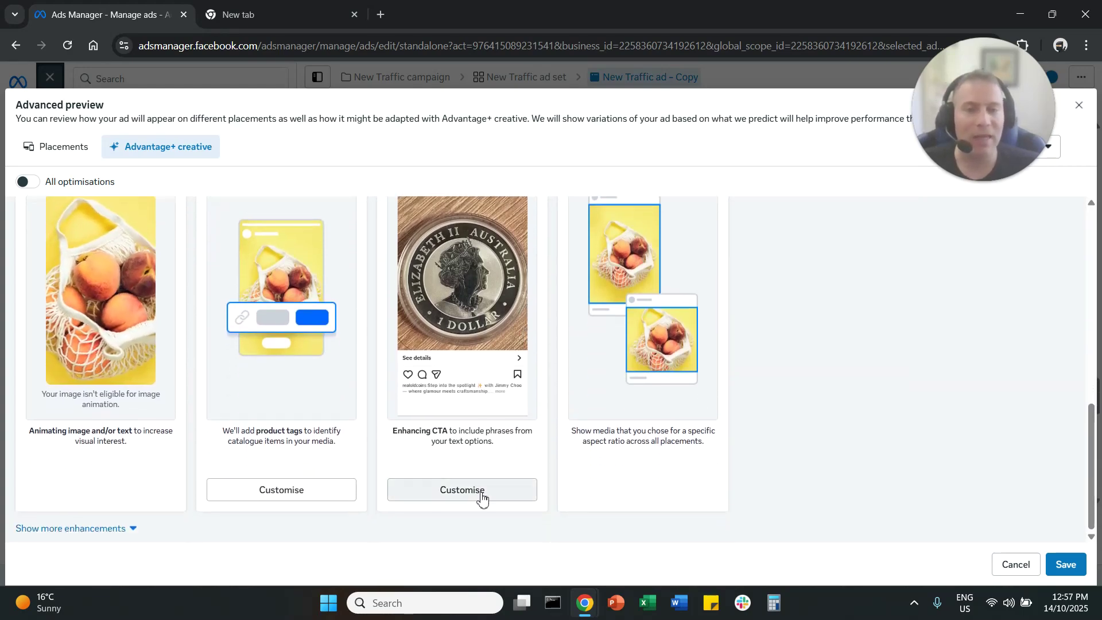
Step: Review Enhance CTA's alternative call-to-action phrases, then close Advanced preview back to the editor
{"action": "left_click", "coordinate": [479, 491]}
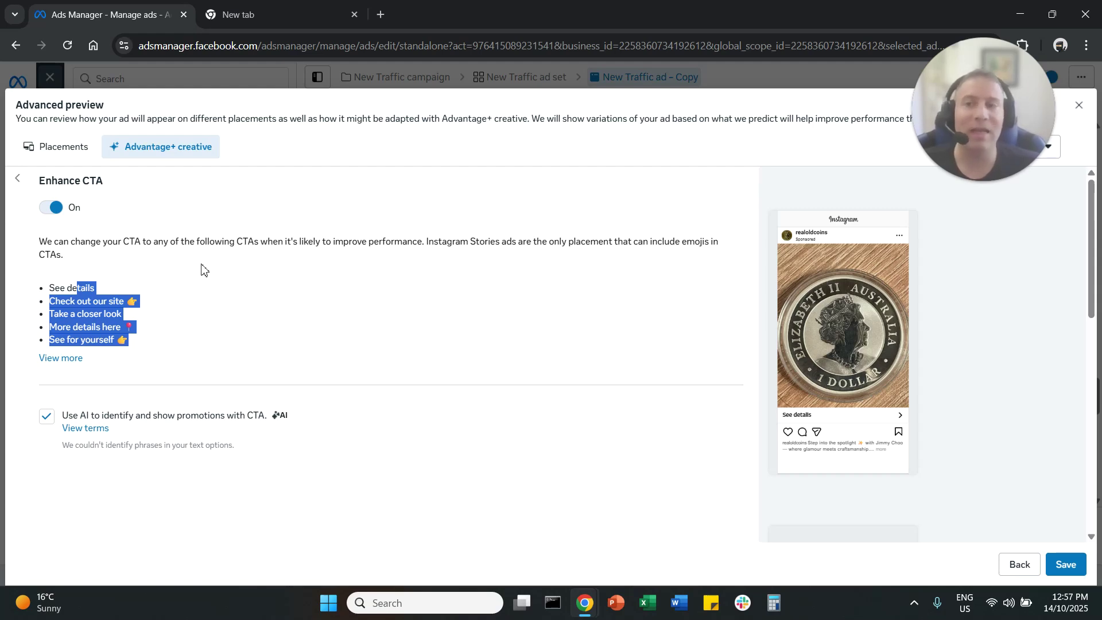
{"action": "left_click", "coordinate": [1079, 105]}
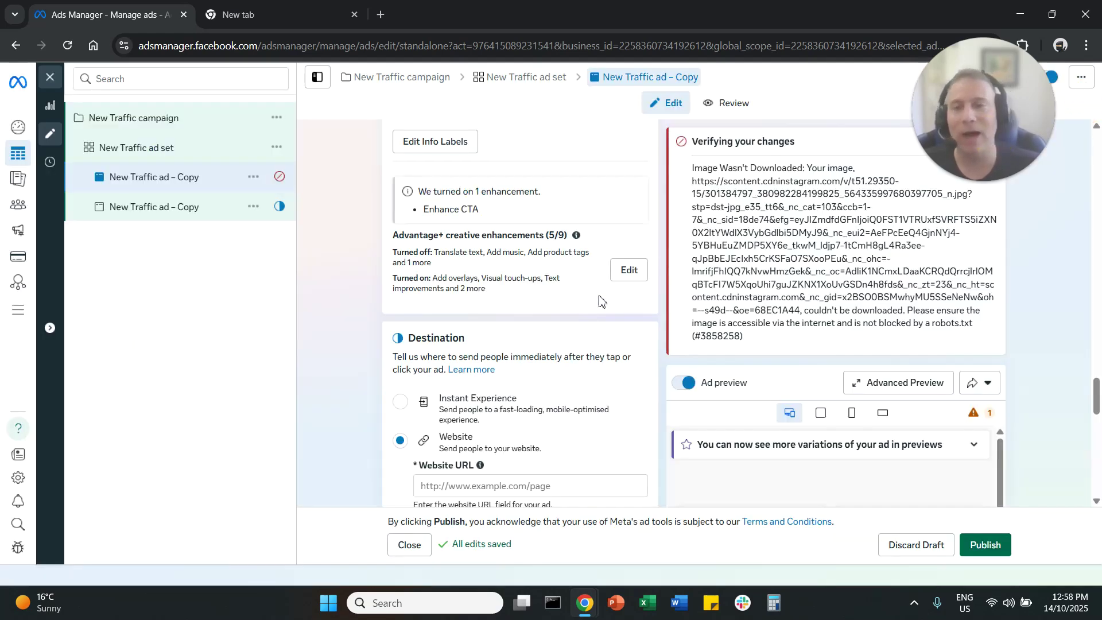
Step: Reopen the Advanced preview and scroll the enhancement cards past Flex media
{"action": "left_click", "coordinate": [637, 278]}
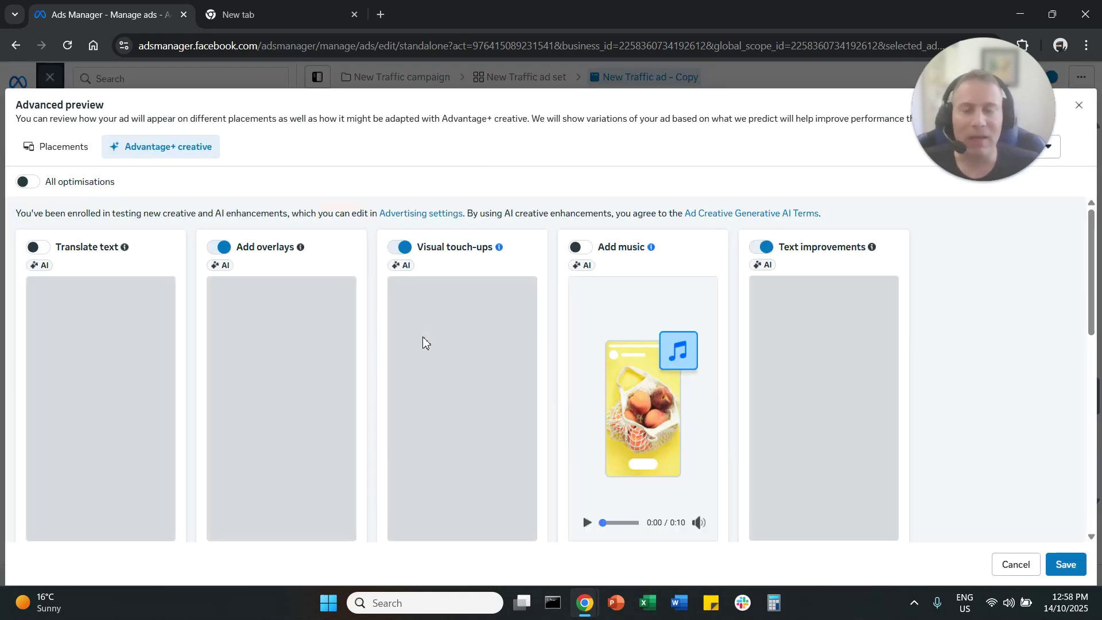
{"action": "scroll", "coordinate": [422, 336], "scroll_direction": "down", "scroll_amount": 5}
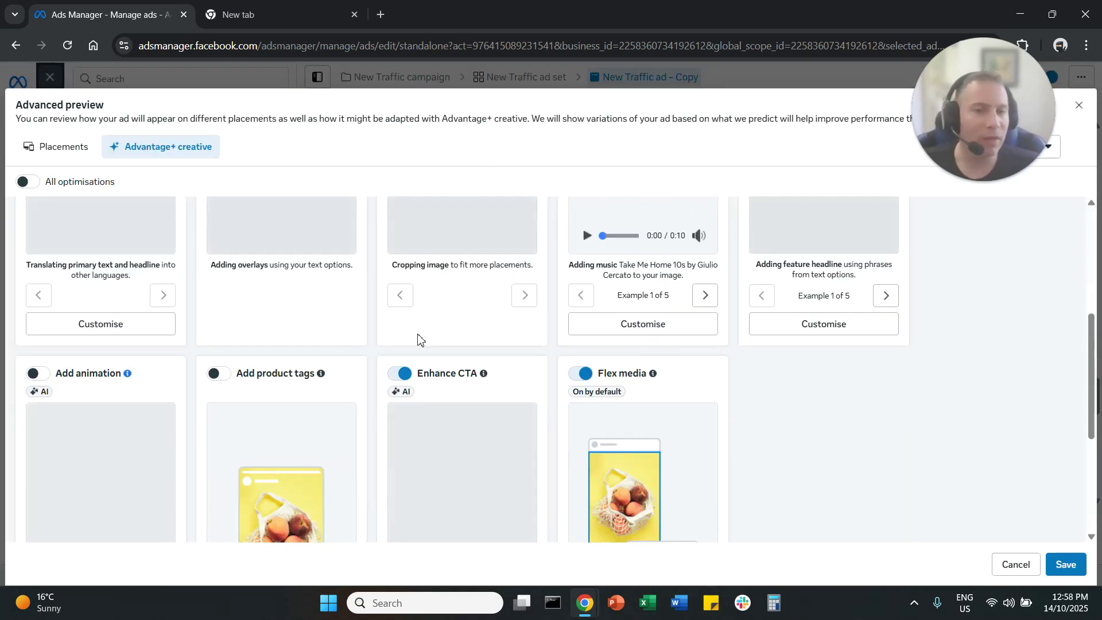
{"action": "scroll", "coordinate": [418, 339], "scroll_direction": "down", "scroll_amount": 1}
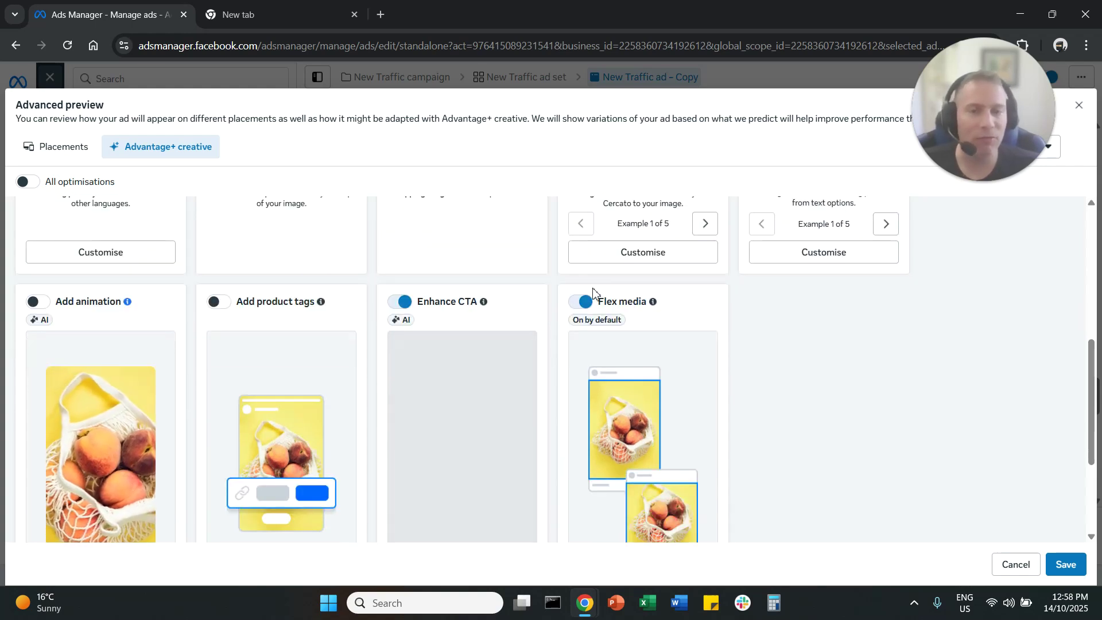
{"action": "triple_click", "coordinate": [631, 302]}
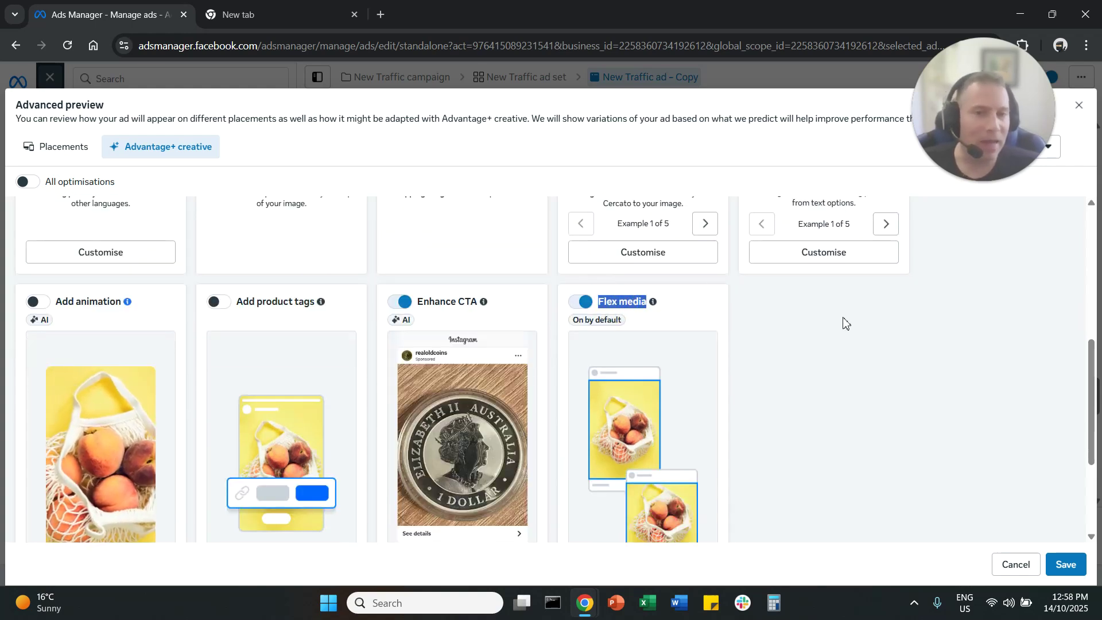
{"action": "scroll", "coordinate": [844, 323], "scroll_direction": "down", "scroll_amount": 1}
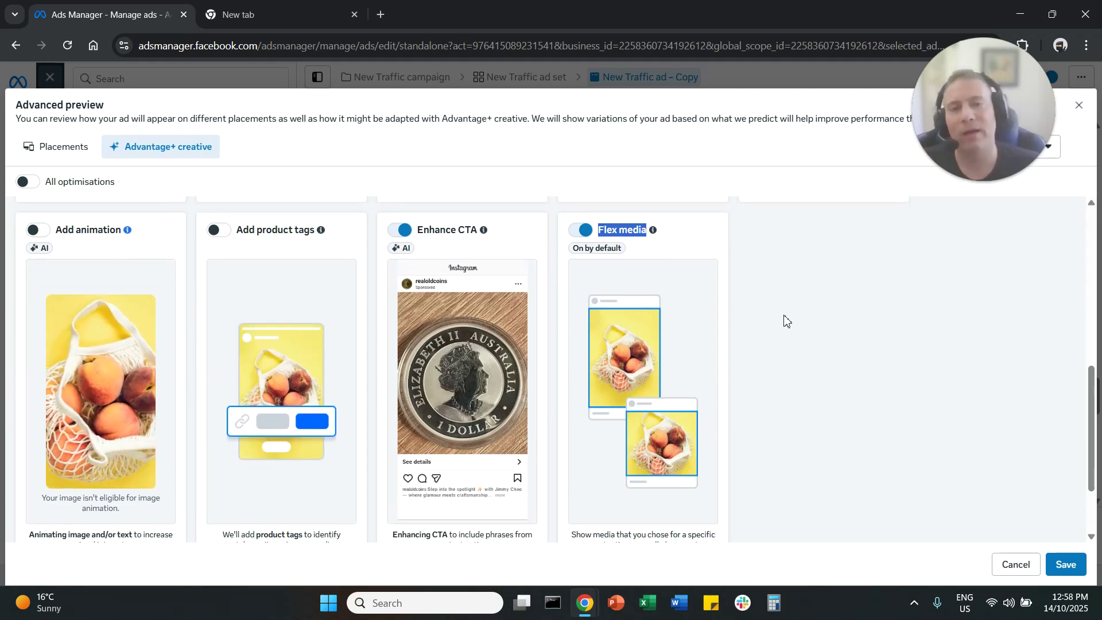
{"action": "scroll", "coordinate": [785, 320], "scroll_direction": "down", "scroll_amount": 2}
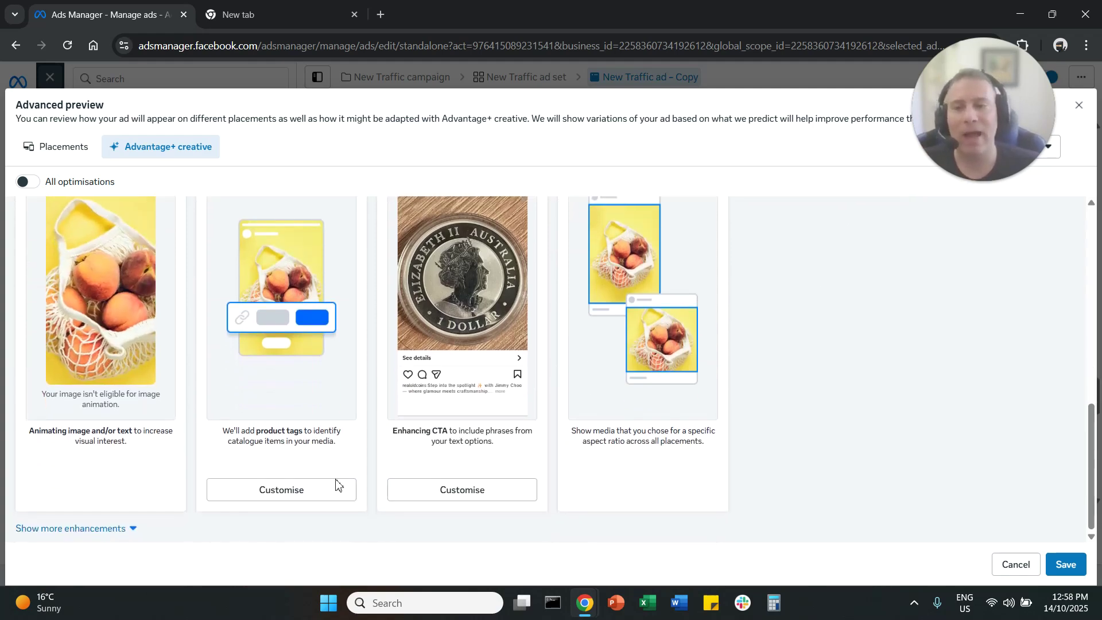
{"action": "left_click", "coordinate": [55, 530]}
{"action": "scroll", "coordinate": [192, 511], "scroll_direction": "down", "scroll_amount": 3}
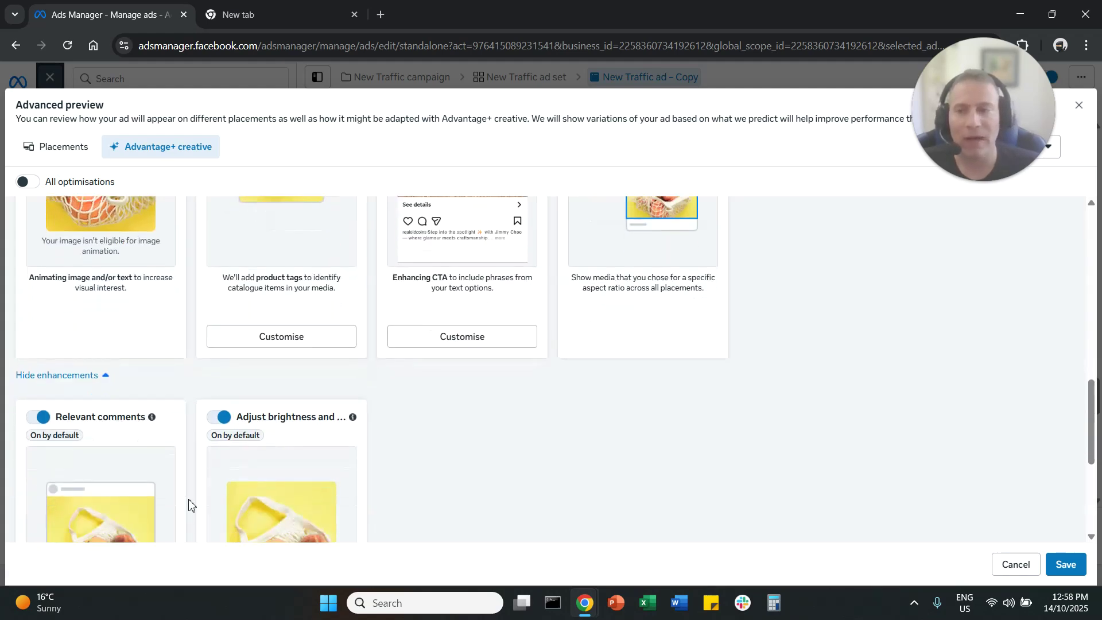
{"action": "scroll", "coordinate": [192, 505], "scroll_direction": "down", "scroll_amount": 1}
{"action": "scroll", "coordinate": [69, 382], "scroll_direction": "up", "scroll_amount": 1}
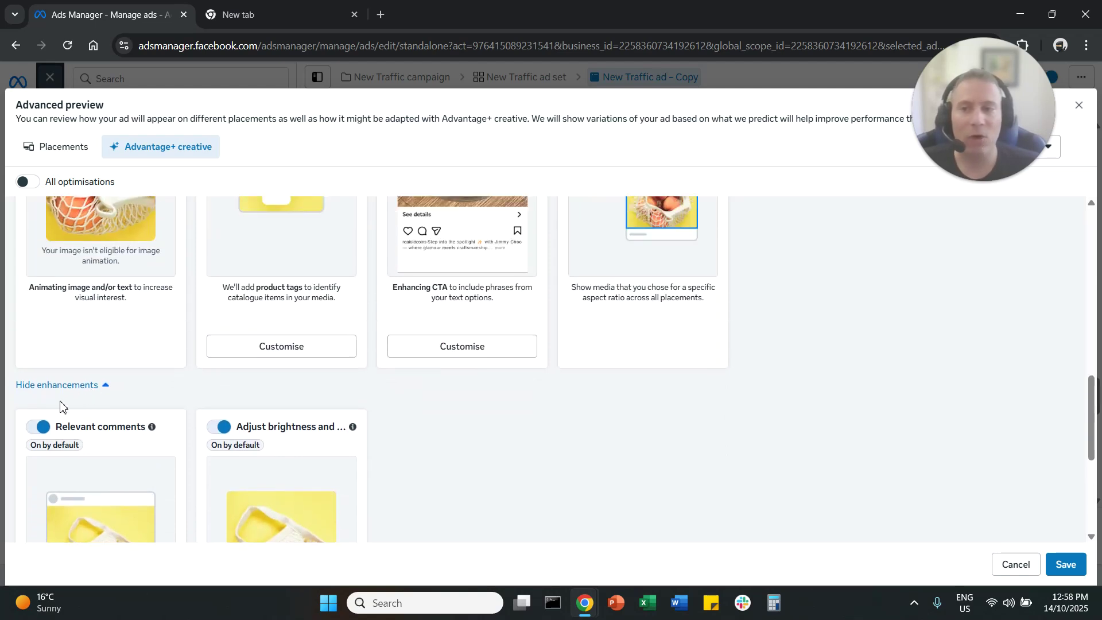
{"action": "left_click", "coordinate": [43, 427]}
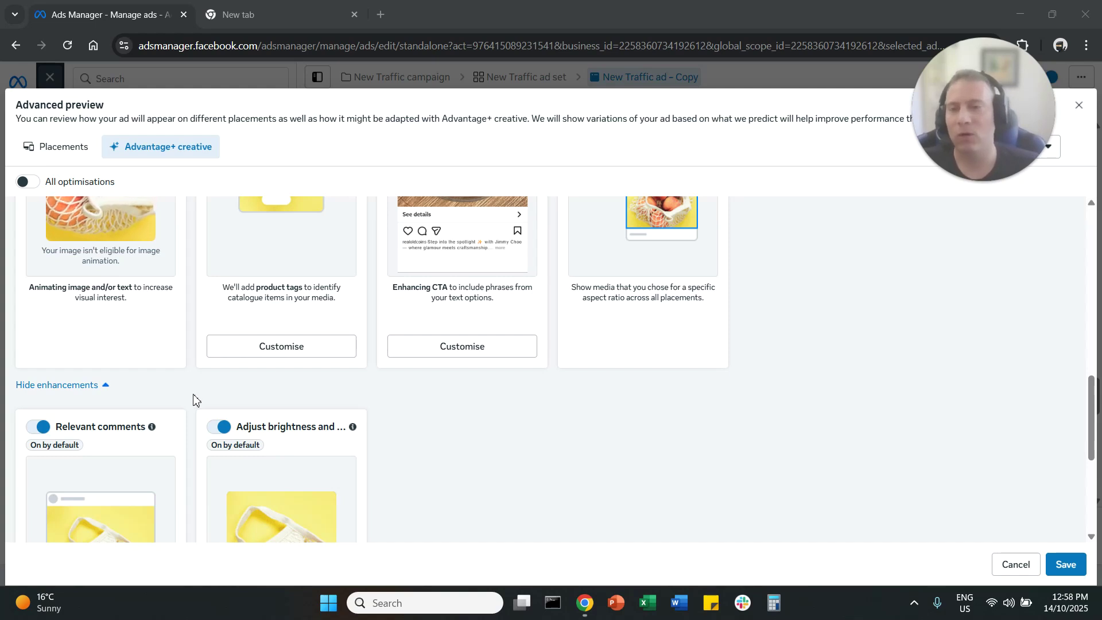
{"action": "scroll", "coordinate": [193, 400], "scroll_direction": "down", "scroll_amount": 3}
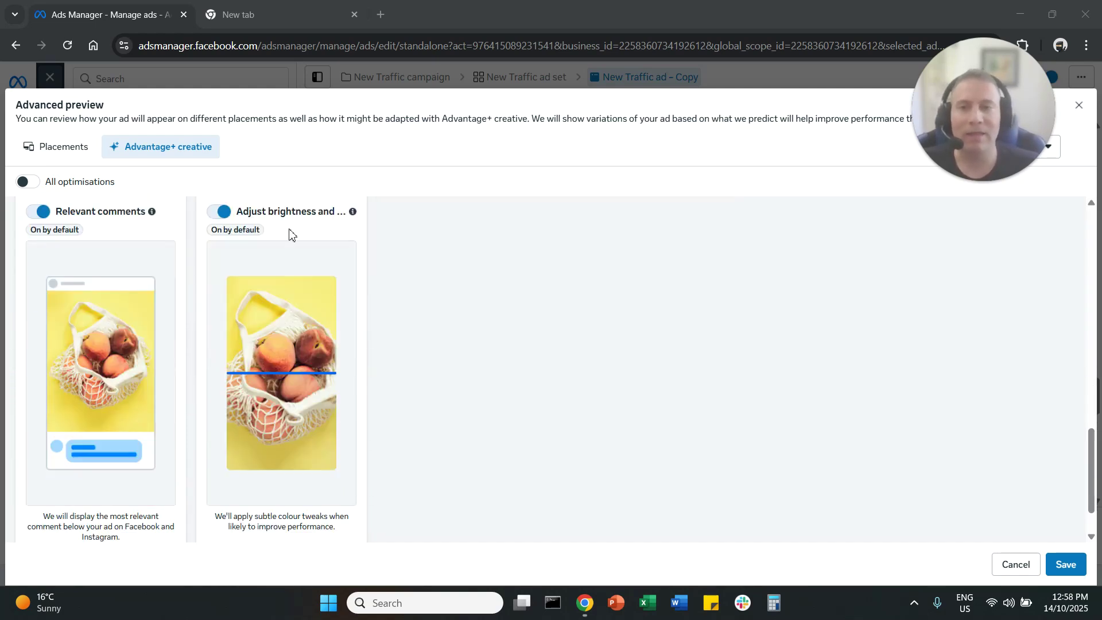
{"action": "triple_click", "coordinate": [295, 212]}
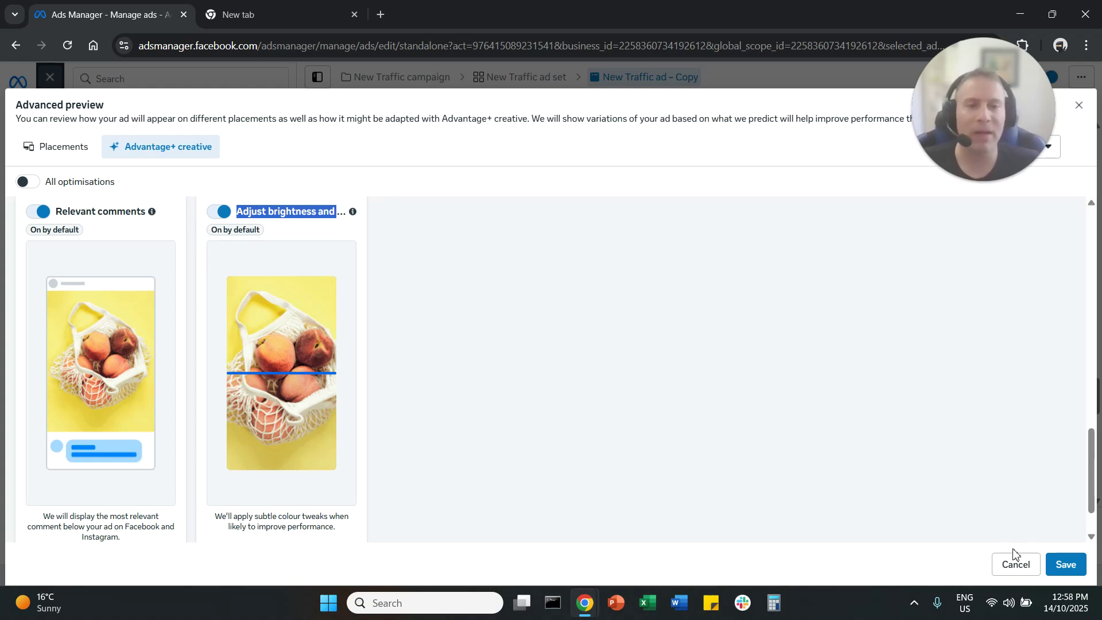
{"action": "left_click", "coordinate": [1065, 564]}
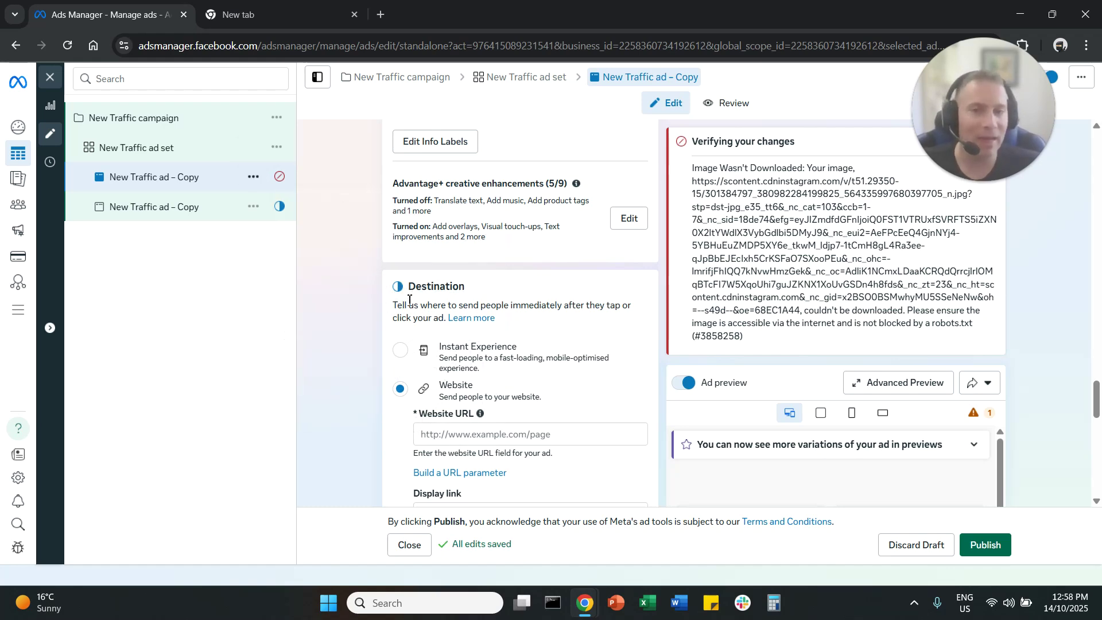
Step: Scroll the ad editor back up to the Advantage+ creative enhancements section
{"action": "scroll", "coordinate": [396, 327], "scroll_direction": "up", "scroll_amount": 3}
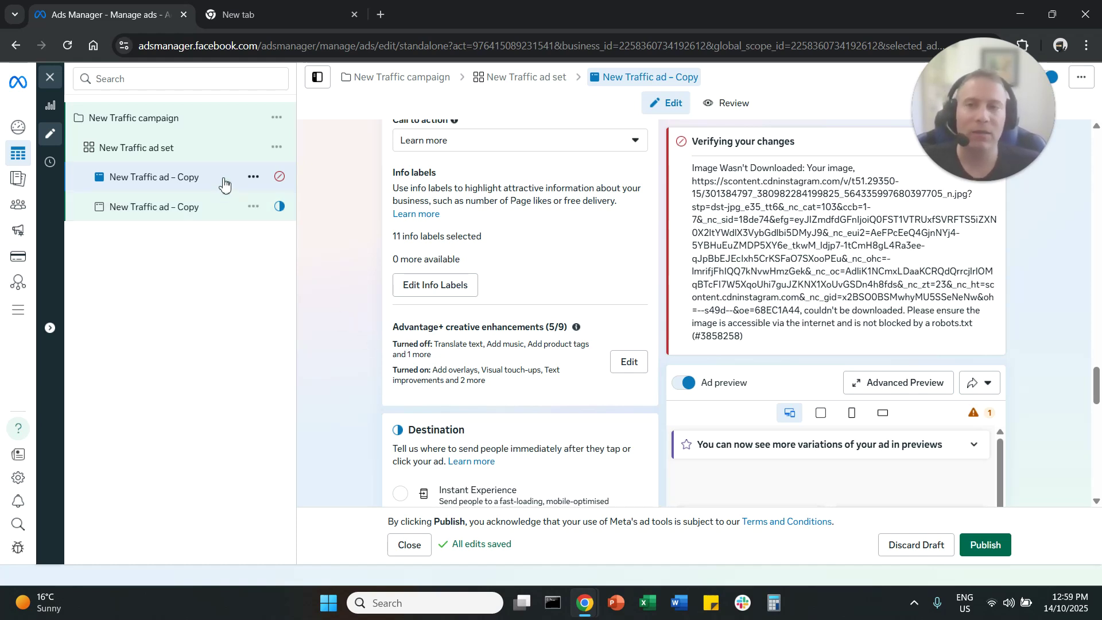
Step: Highlight the Advantage+ creative enhancements (5/9) heading and open its Advanced preview again
{"action": "double_click", "coordinate": [391, 326]}
{"action": "triple_click", "coordinate": [391, 327]}
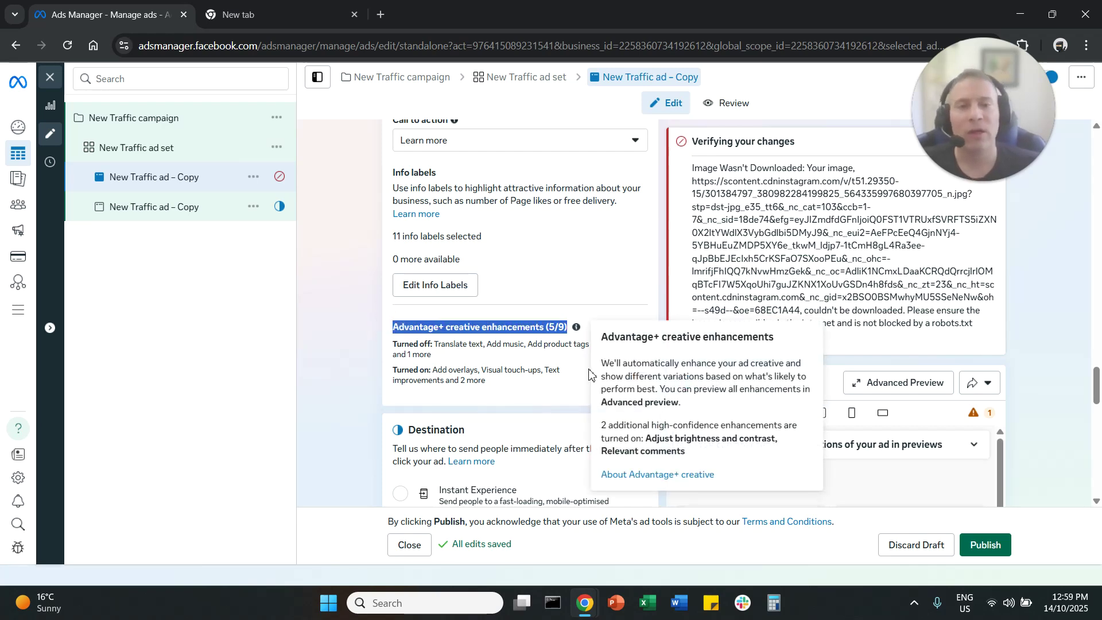
{"action": "left_click", "coordinate": [627, 364]}
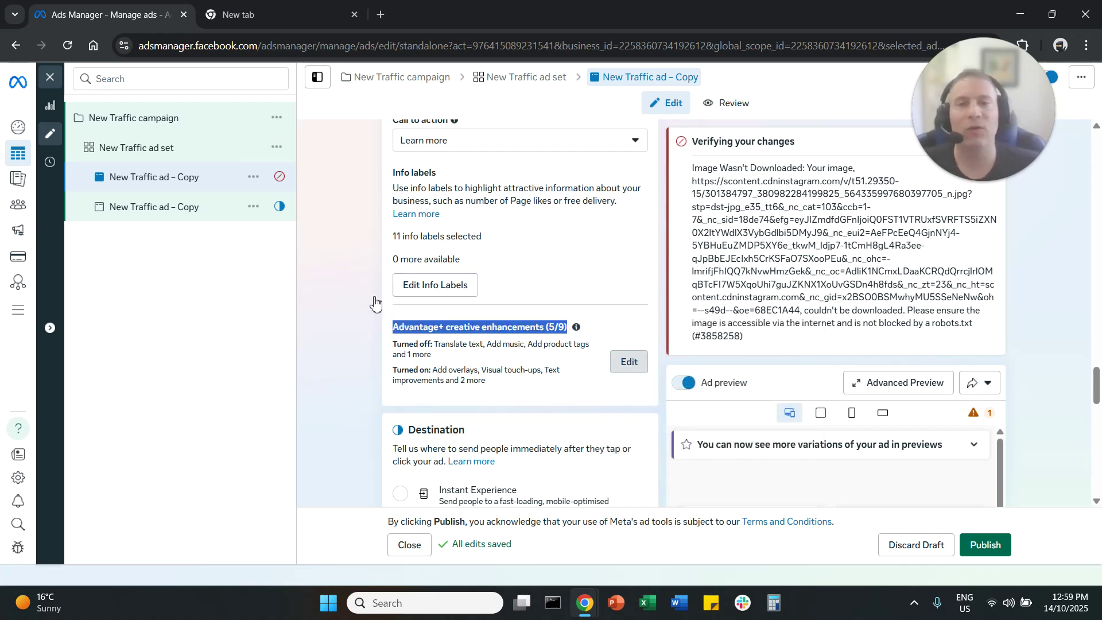